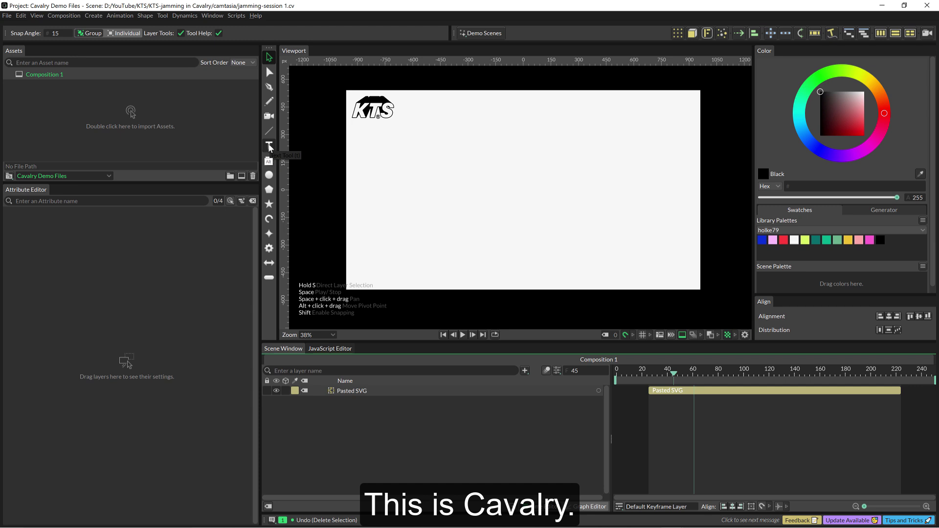
Add a Text Shape centred horizontally and vertically, and enlarge its font size to 390
left_click(269, 146)
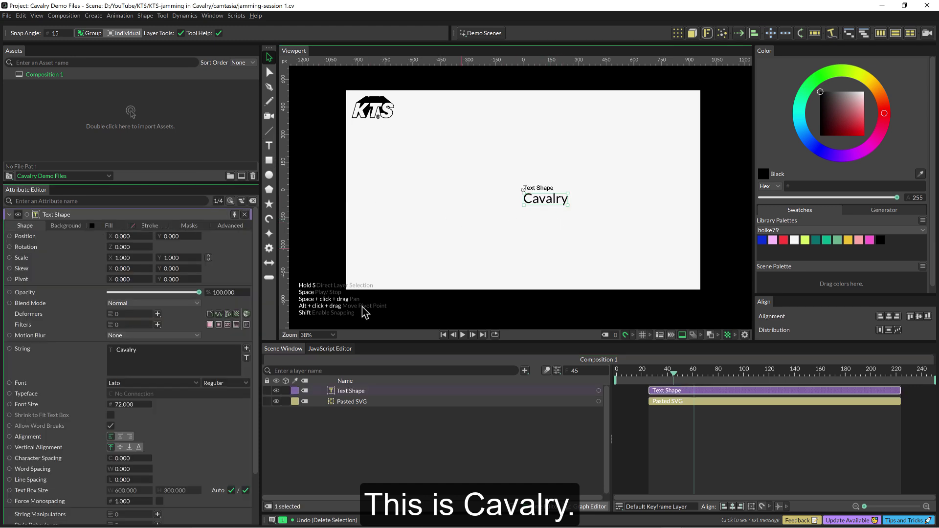
left_click(121, 437)
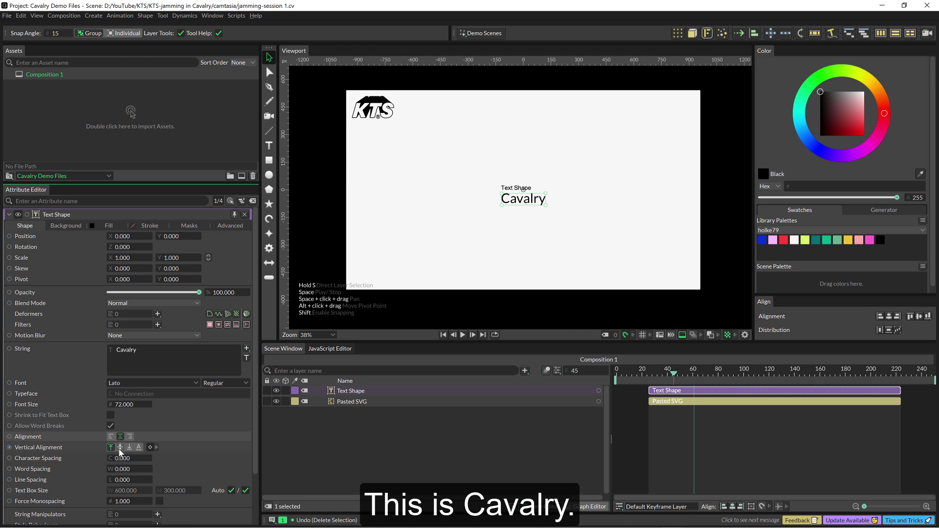
left_click(120, 448)
left_click_drag(122, 406, 226, 400)
Set the font to NON Natural Grotesk Bold with character spacing -13
left_click(195, 383)
left_click_drag(197, 439, 191, 448)
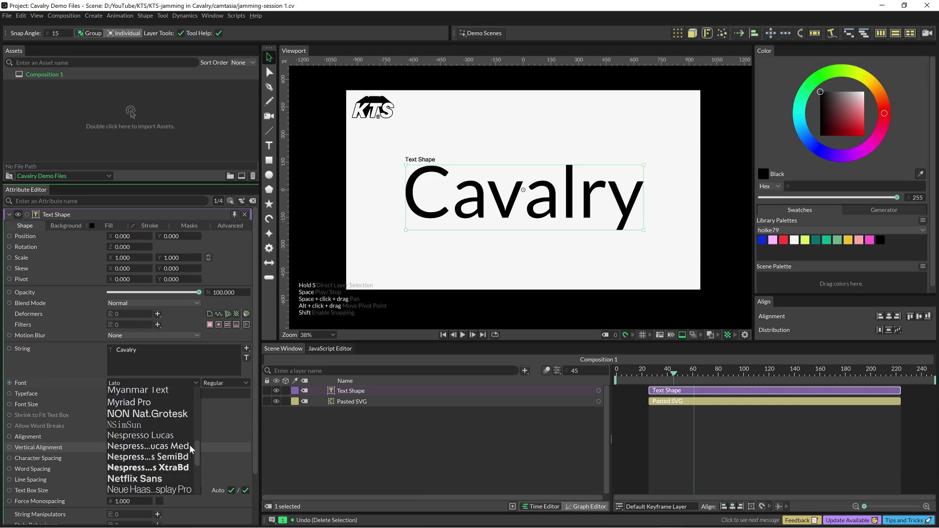
left_click(172, 415)
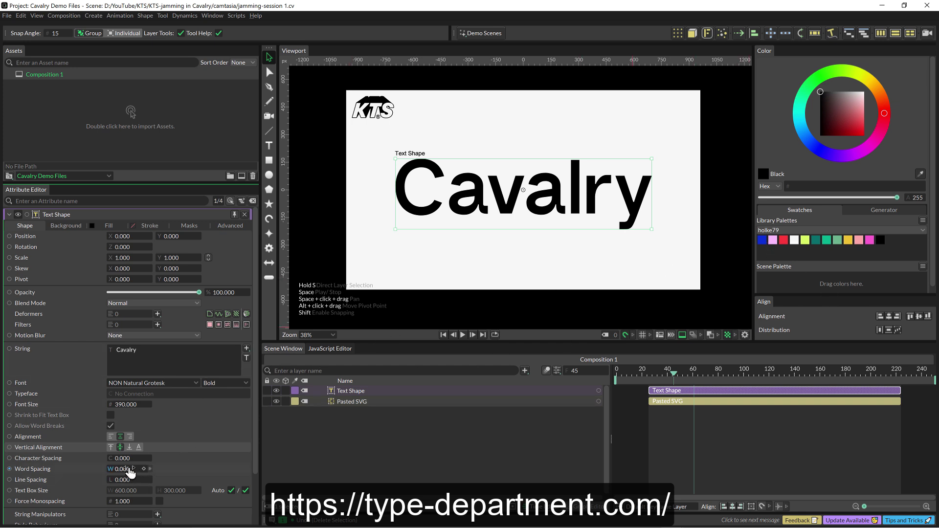
left_click_drag(126, 462, 183, 437)
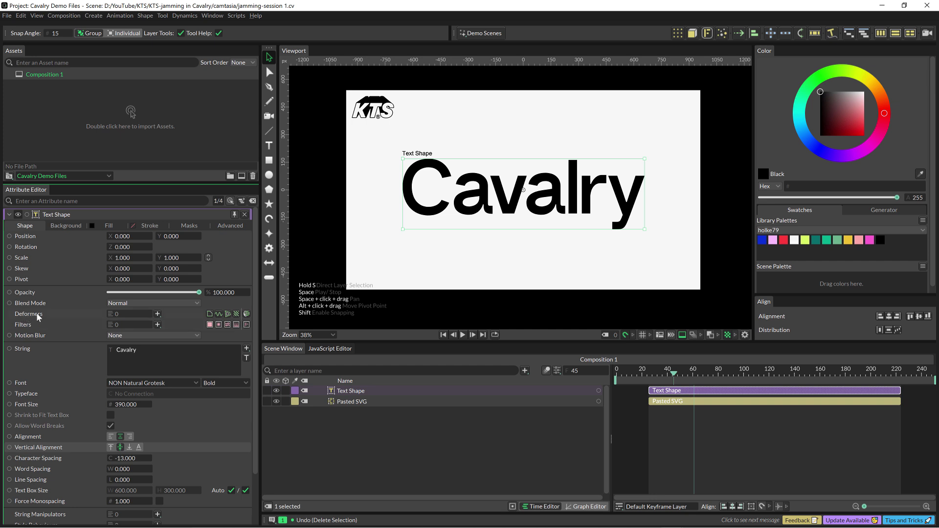
Add an Oscillator deformer to the text and preview the distortion
left_click(157, 314)
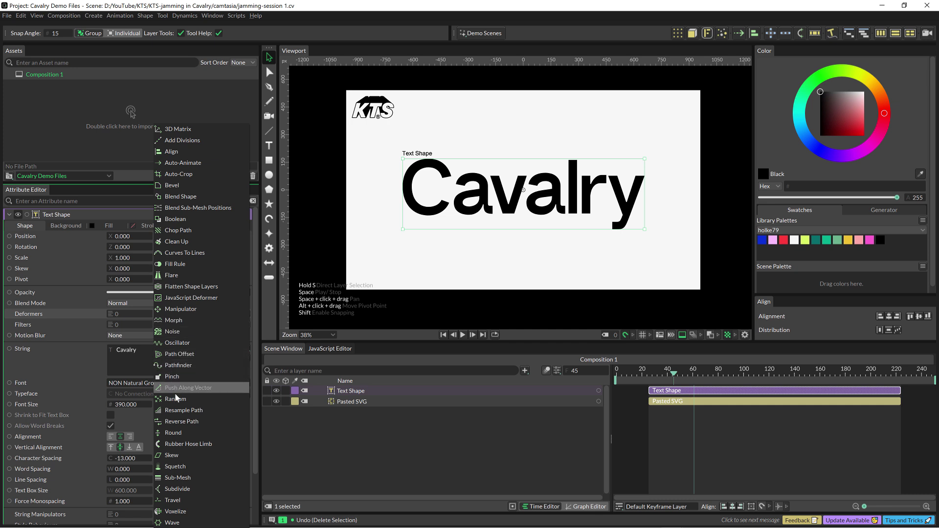
left_click(170, 344)
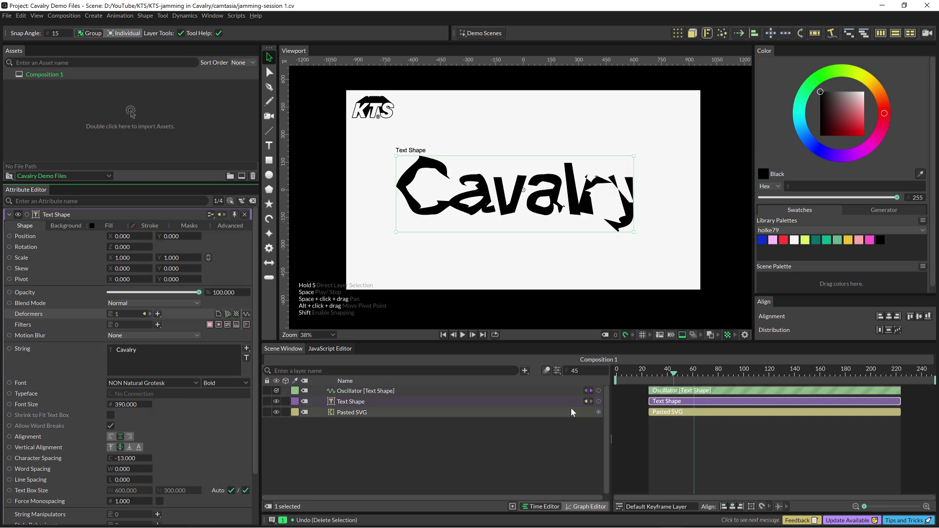
key("space")
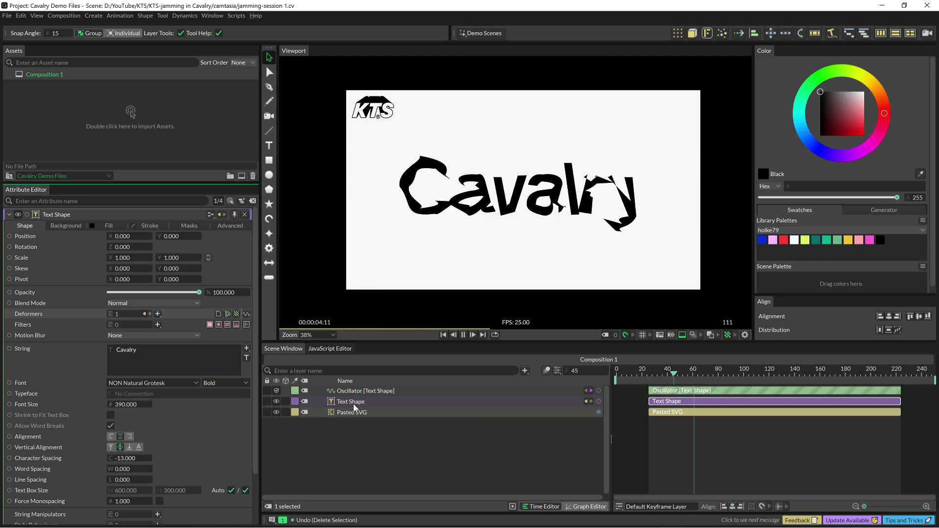
key("space")
Set the Oscillator to Strength 113, Minimum -52 and Sine wave type
left_click(352, 391)
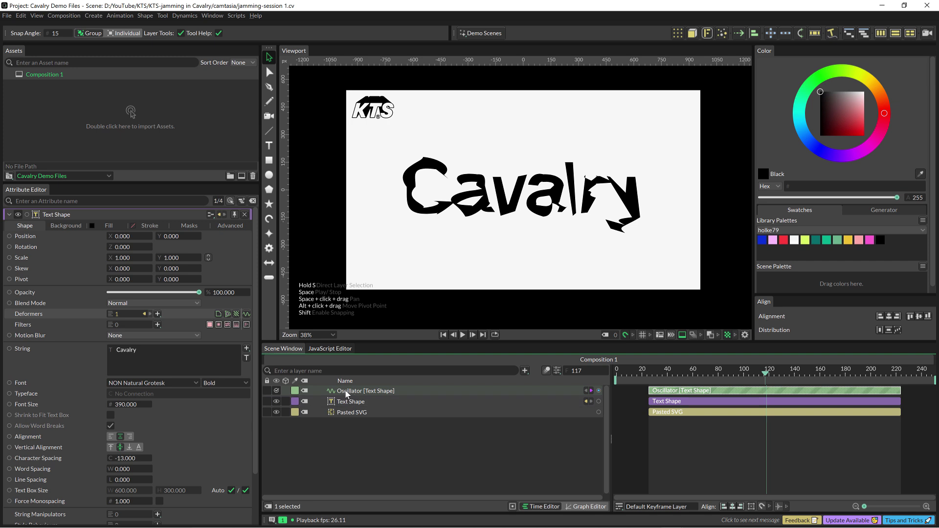
left_click(346, 390)
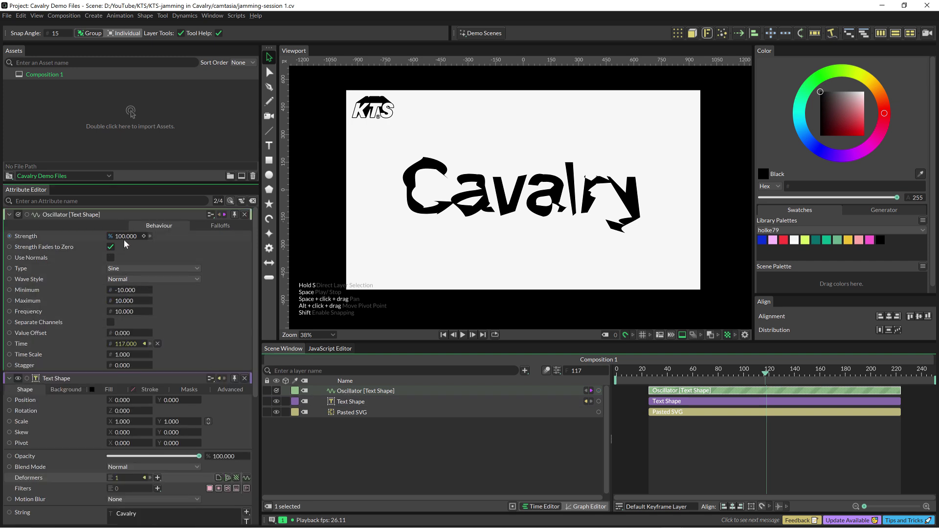
key("space")
mouse_move(125, 236)
left_mouse_down()
mouse_move(112, 237)
mouse_move(128, 236)
left_mouse_up()
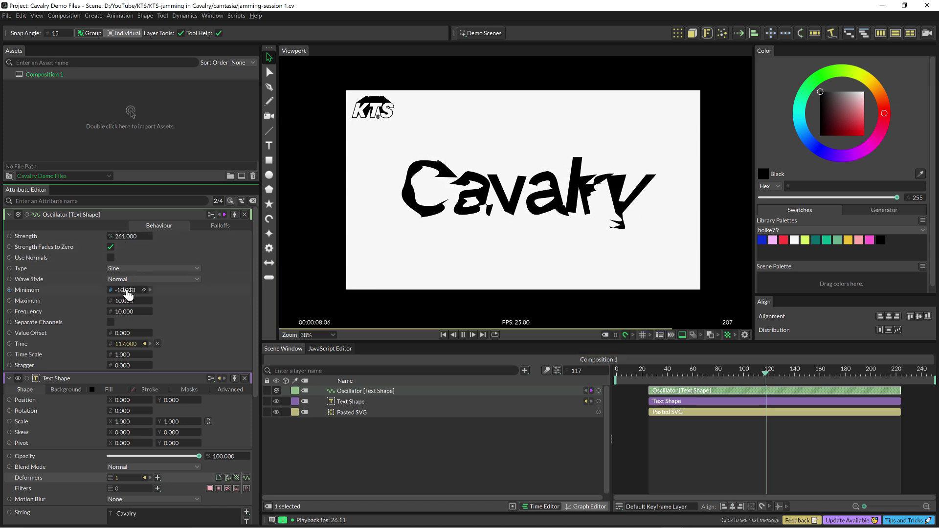
left_click_drag(120, 292, 114, 300)
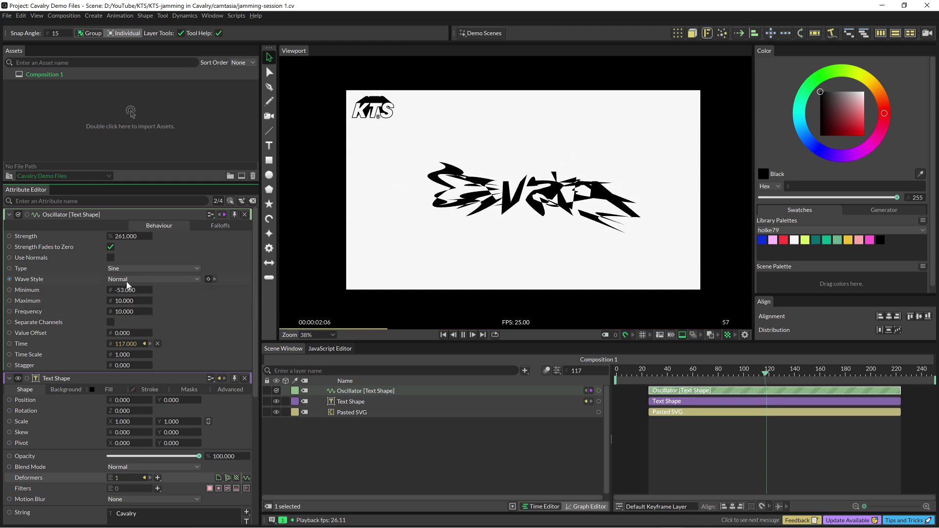
scroll(127, 269, "down", 1)
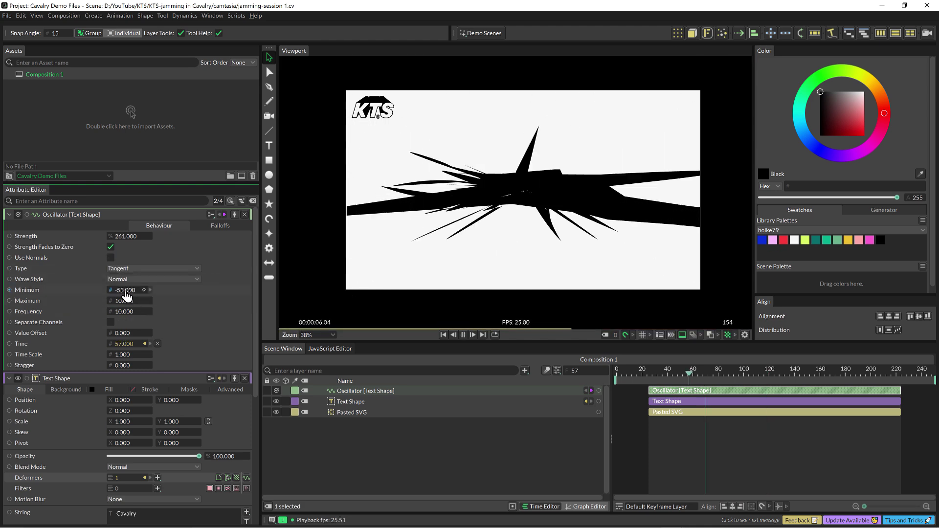
left_click(129, 270)
left_click(120, 270)
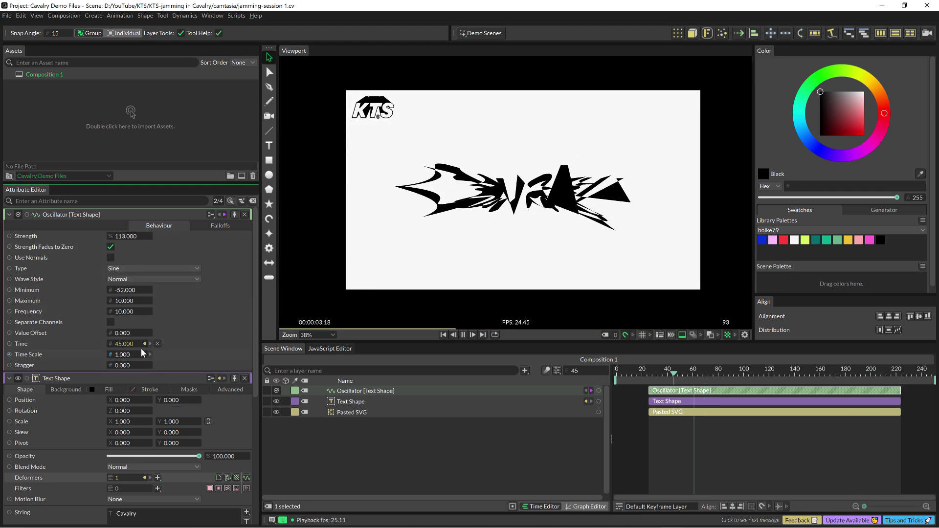
key("space")
left_click(352, 401)
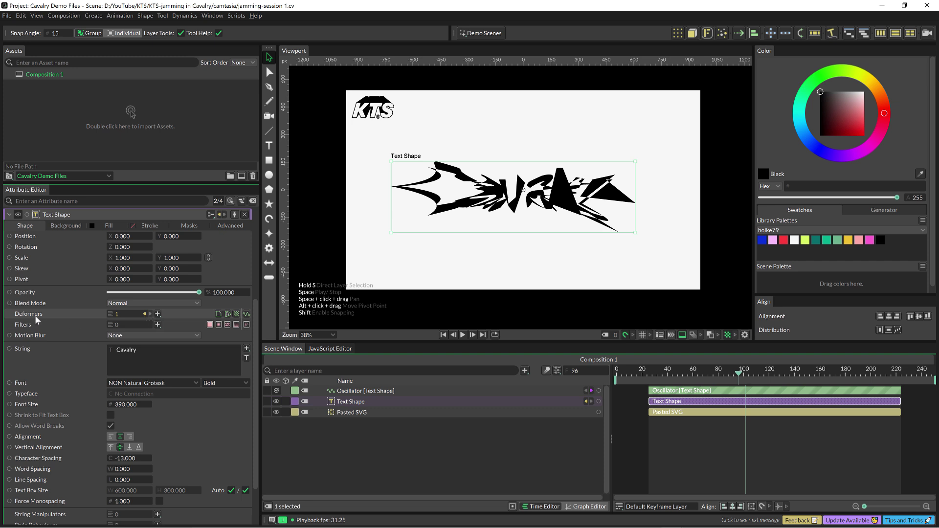
Add a Chop Path deformer to the text and preview the slicing
left_click(159, 315)
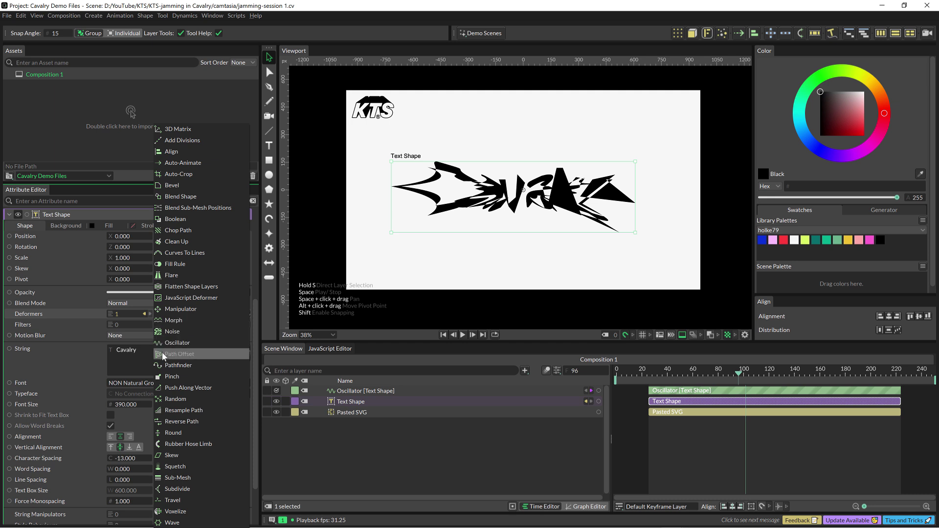
left_click(168, 238)
left_click(167, 238)
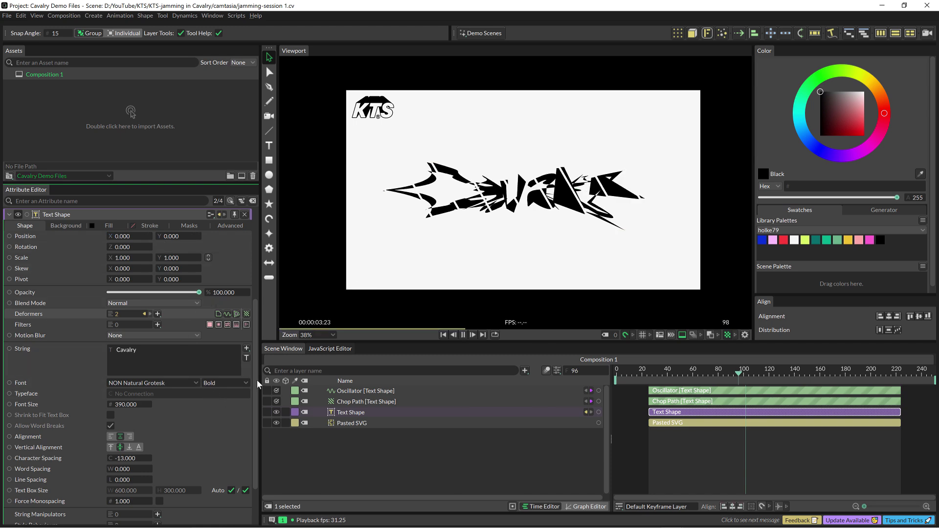
key("space")
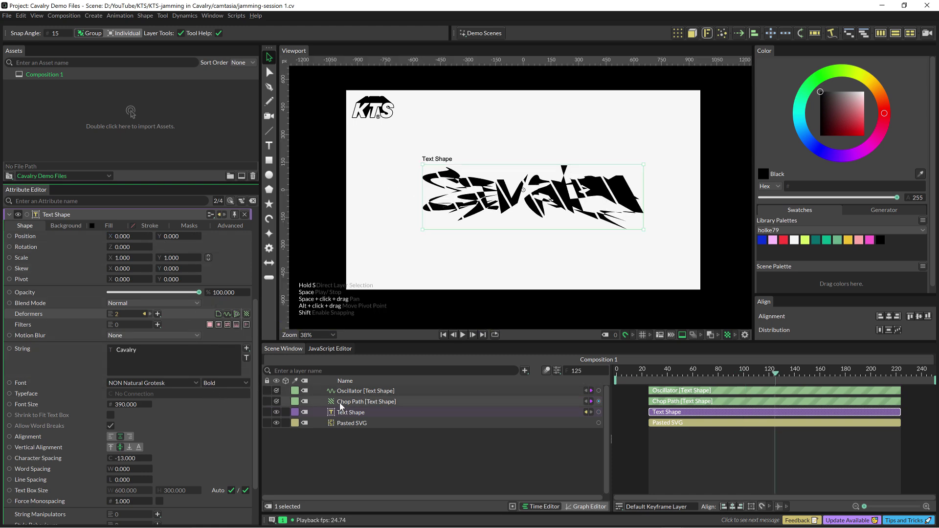
Set the Chop Path to count 10, angle 12 and spread 140
left_click(340, 402)
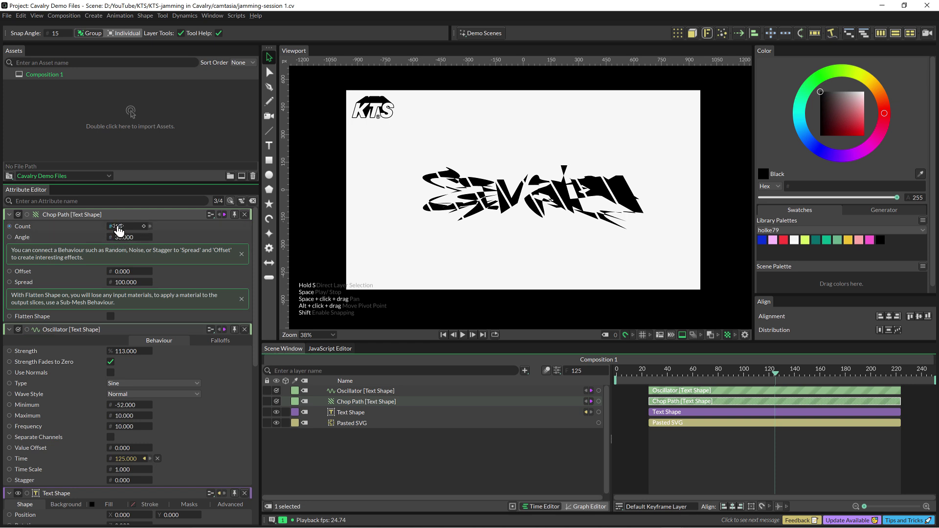
left_click_drag(123, 238, 105, 238)
left_click_drag(122, 272, 146, 282)
key("ctrl+z")
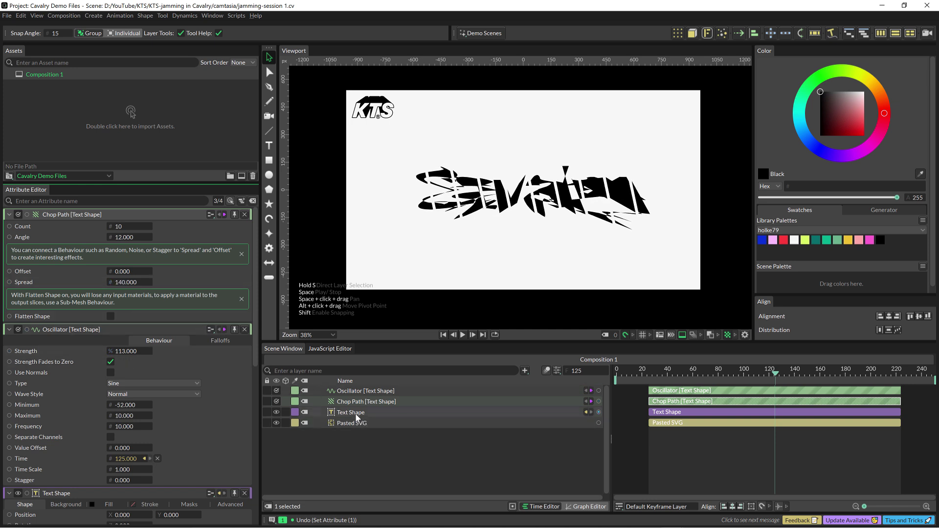
Add a Bevel deformer to the Text Shape and preview it
left_click(336, 415)
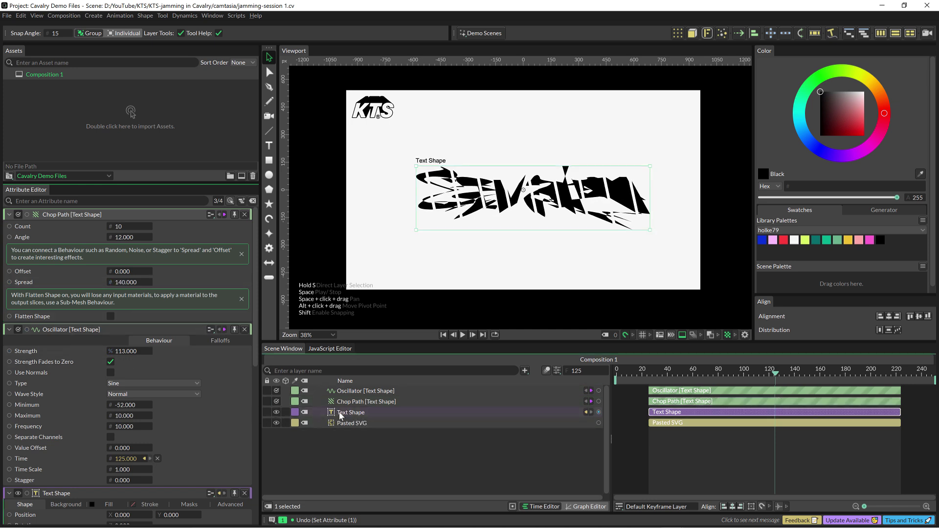
left_click(158, 315)
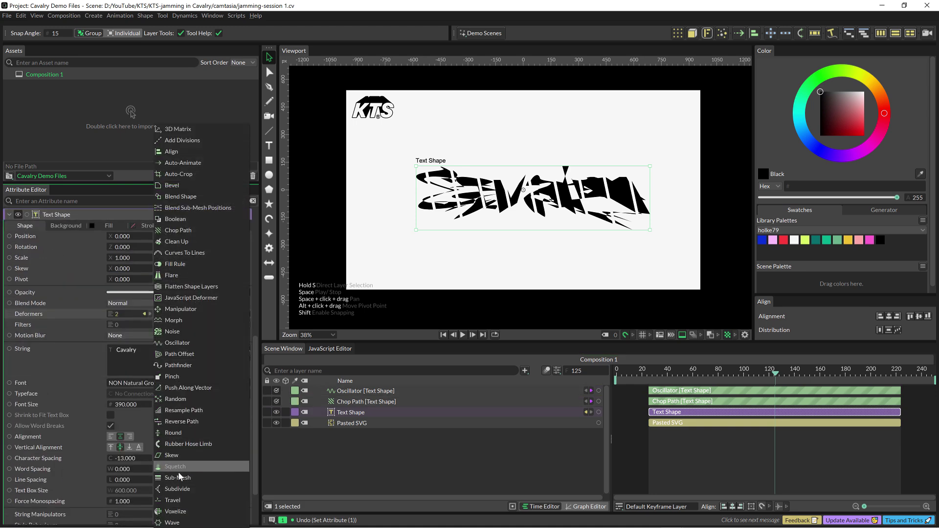
left_click(175, 186)
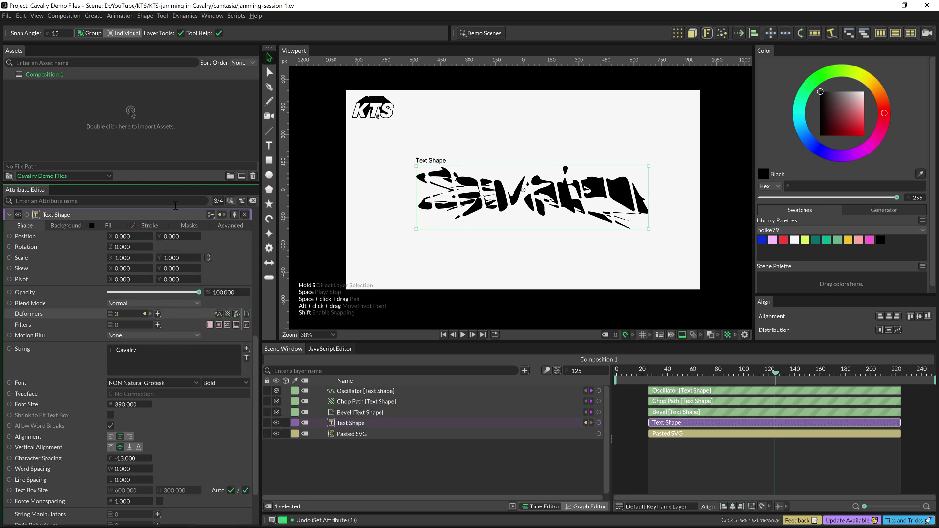
key("space")
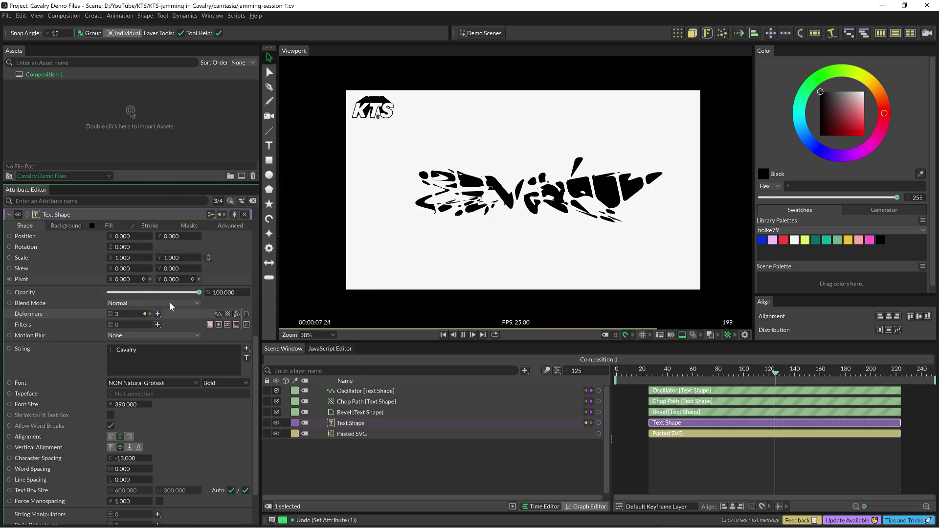
key("space")
Set the Bevel to Fillet mode with radius 130 and preview the result
left_click(351, 412)
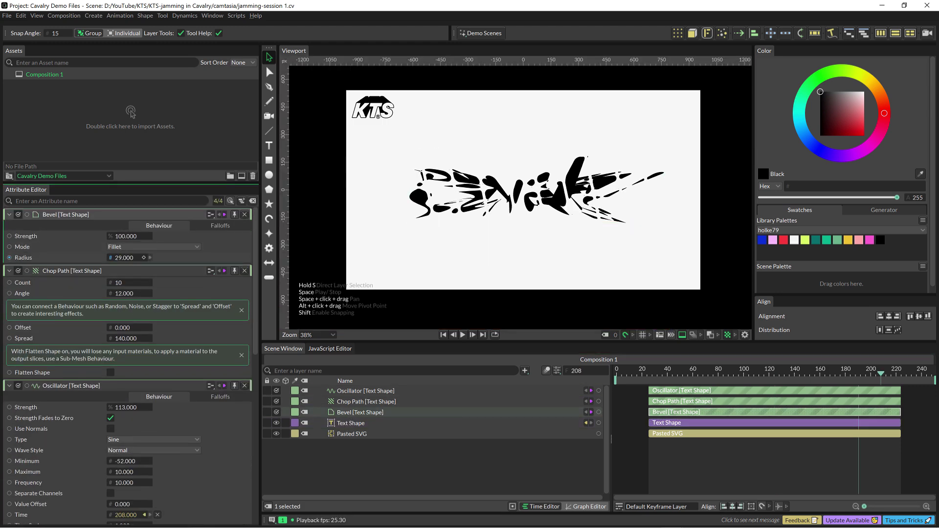
key("space")
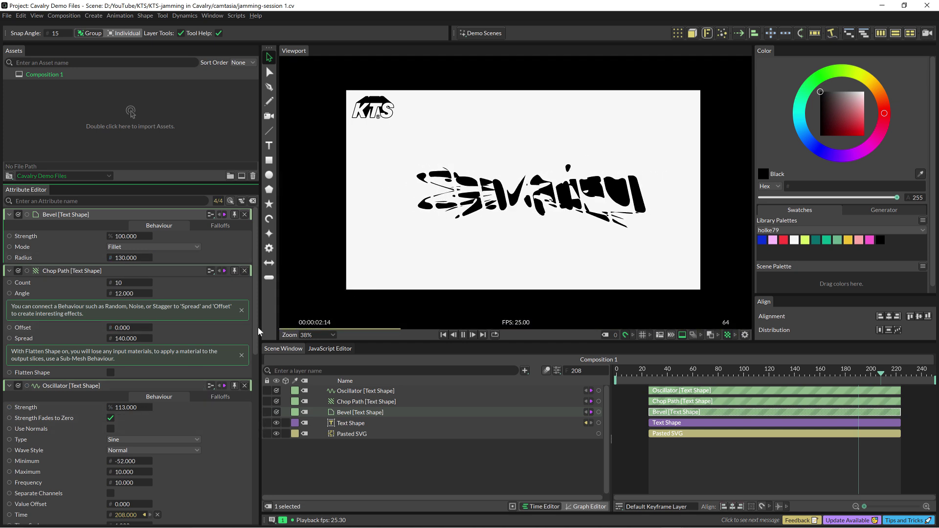
left_click_drag(256, 324, 253, 441)
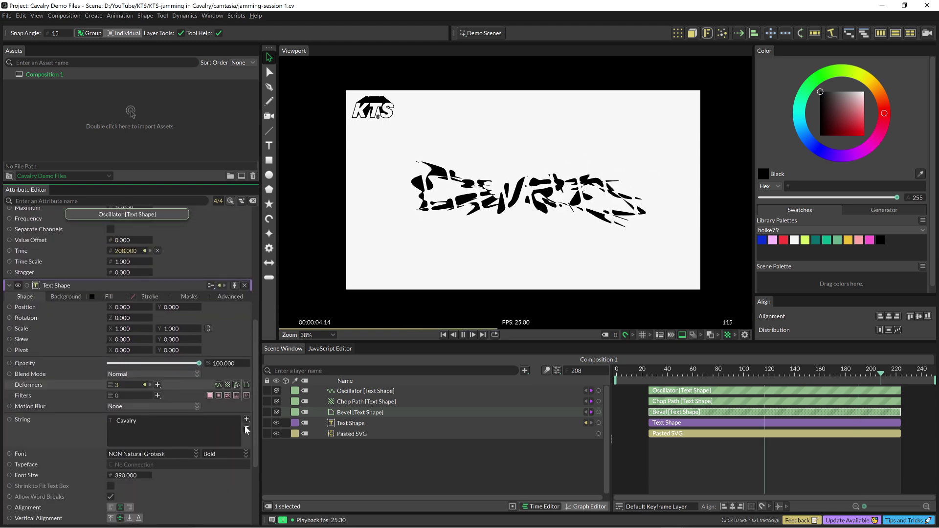
key("space")
Replace the text string 'Cavalry' with 'Hola!'
left_click(113, 418)
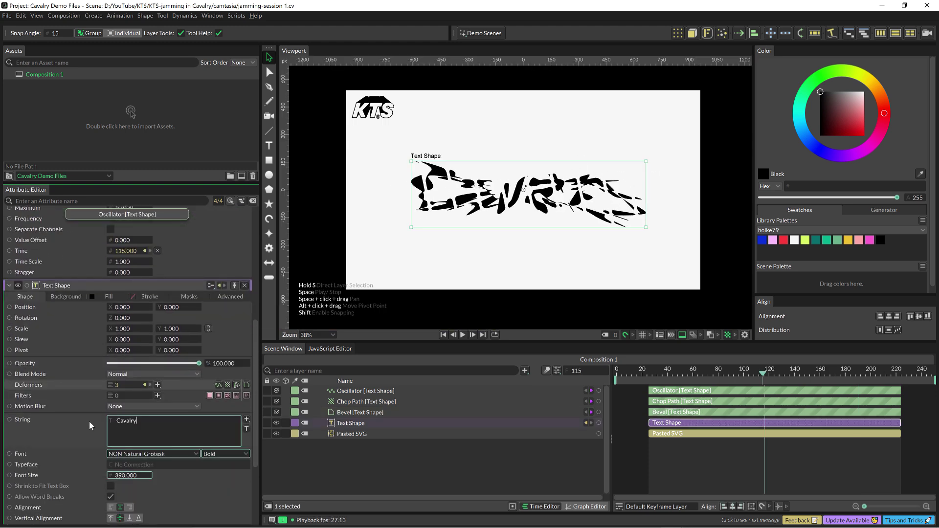
left_click_drag(121, 425, 135, 431)
type("Hola!")
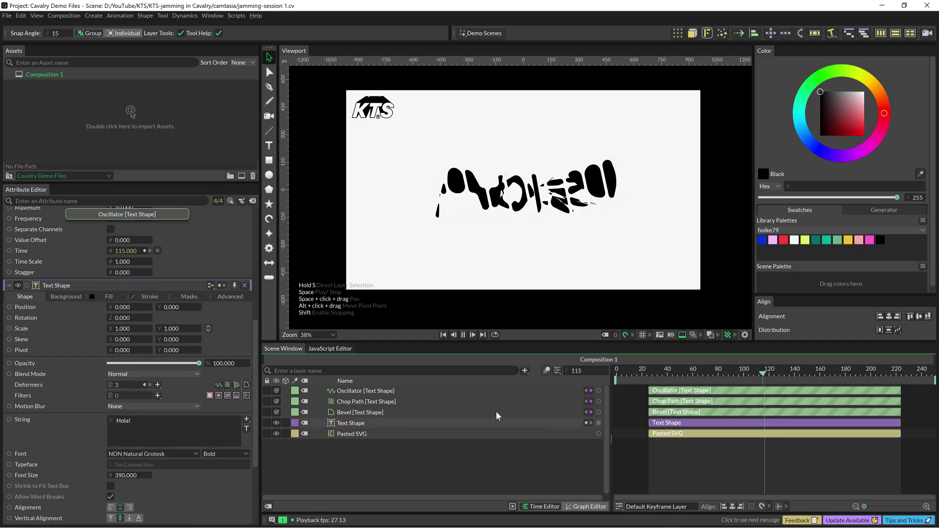
key("space")
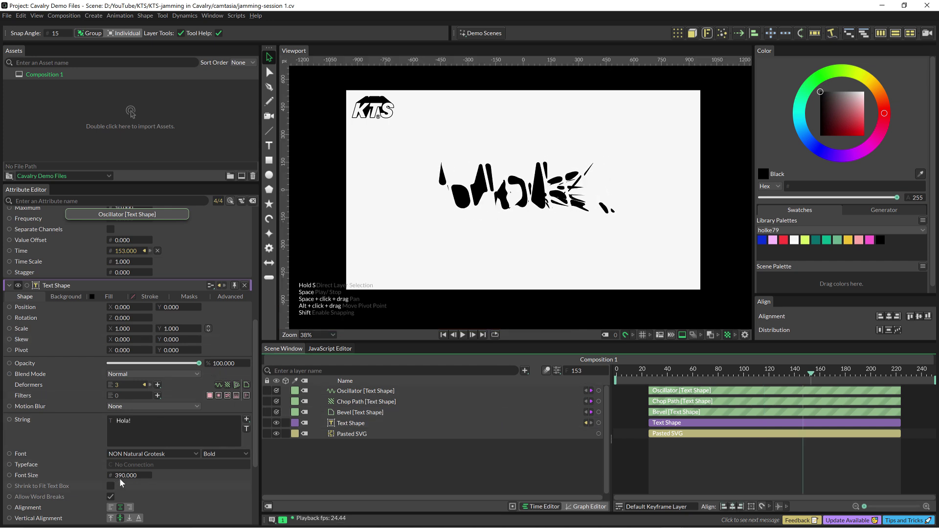
Enlarge the font size to 588 and preview, pausing at frame 43
left_click_drag(119, 478, 146, 479)
key("space")
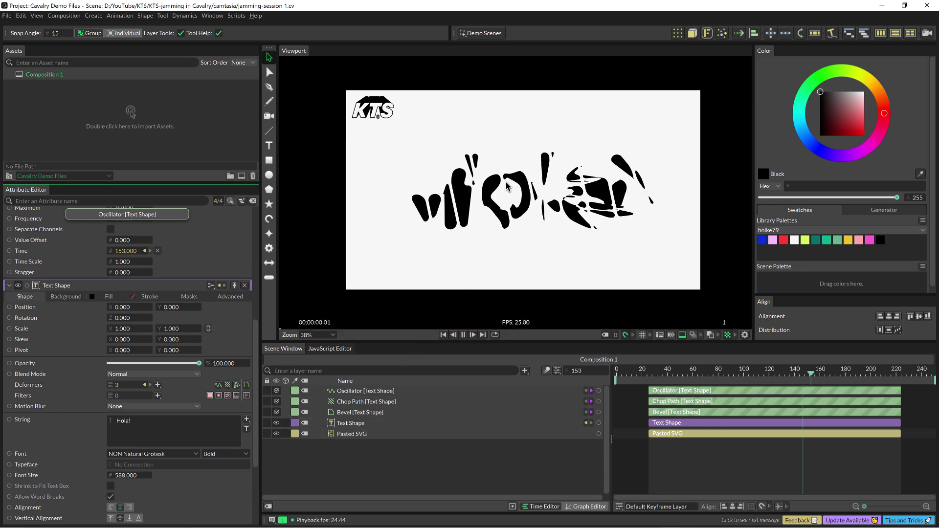
key("space")
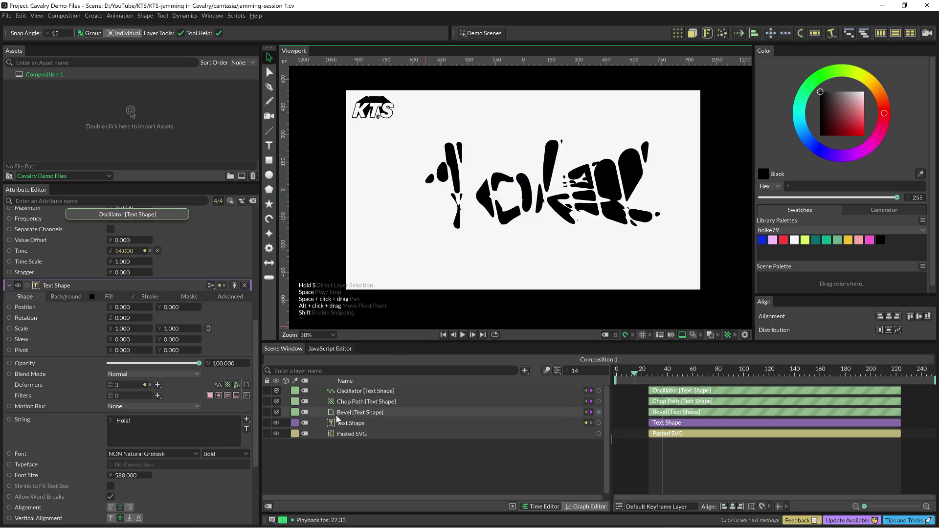
key("space")
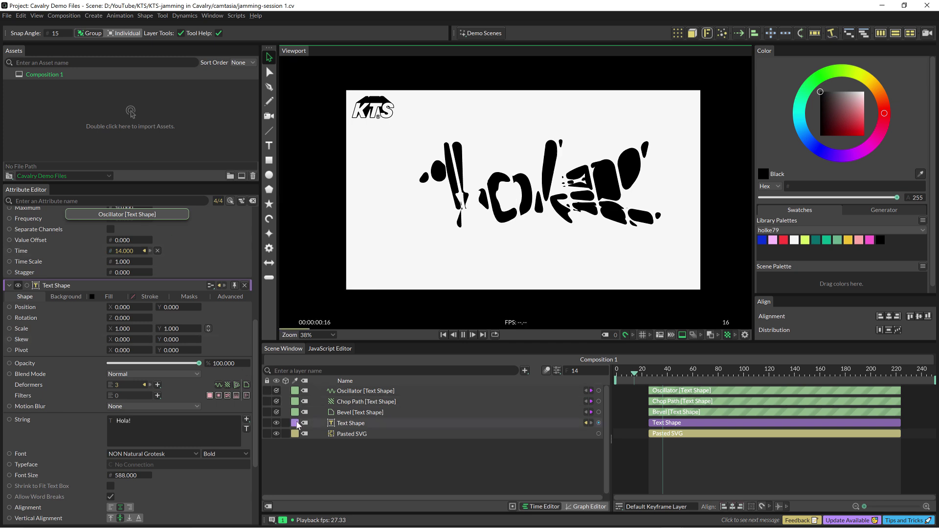
key("space")
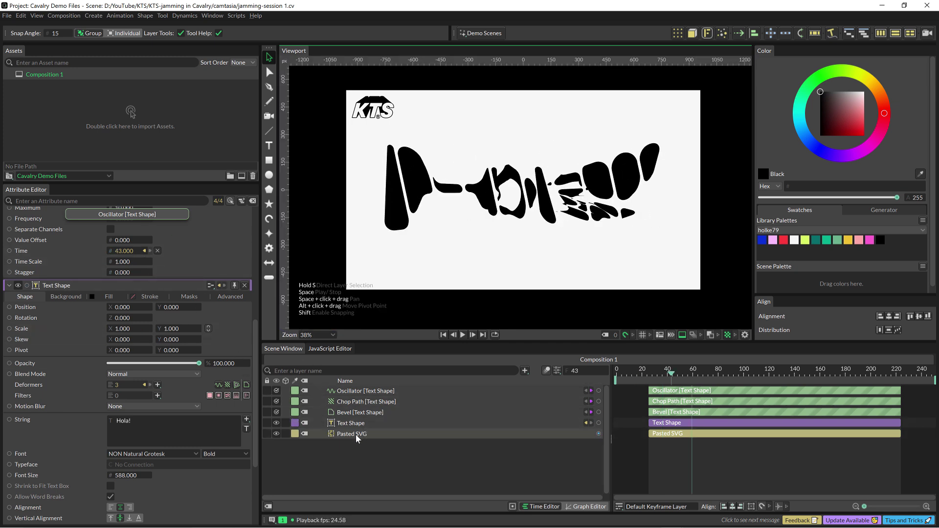
Reorder the Text Shape's deformers to Oscillator, Bevel, Chop Path and play the result
left_click(351, 423)
scroll(156, 325, "down", 2)
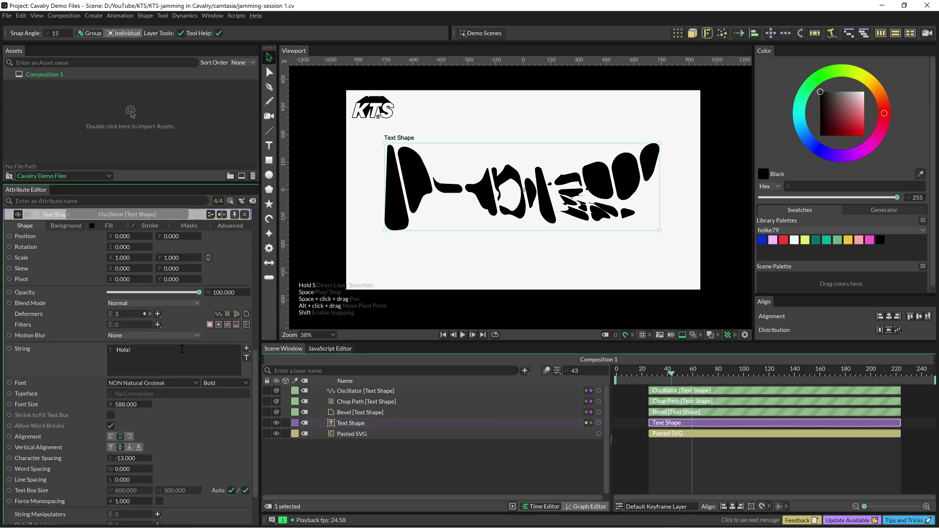
left_click(149, 313)
scroll(177, 322, "down", 2)
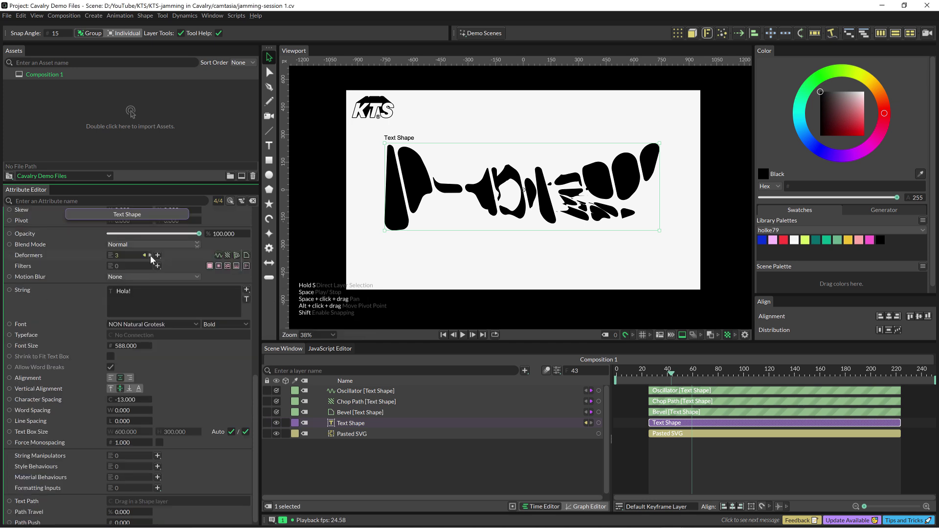
left_click_drag(199, 263, 196, 270)
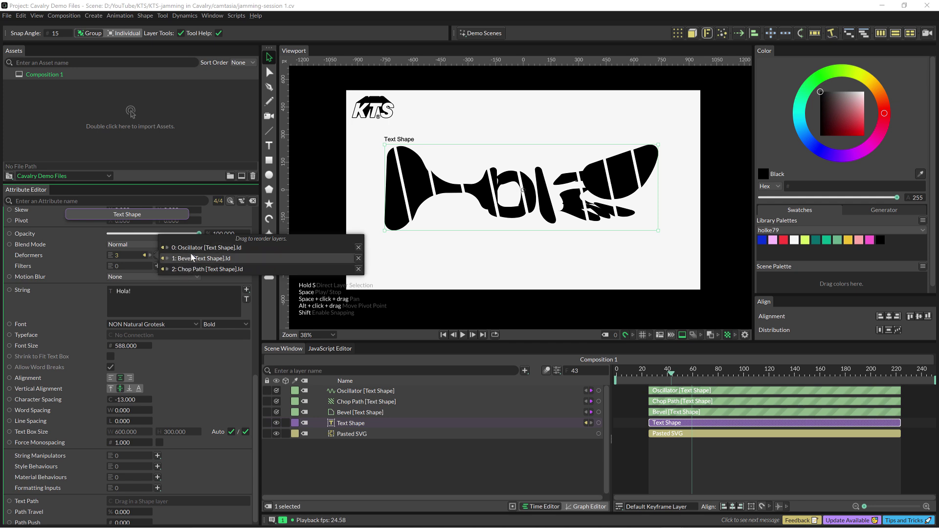
key("space")
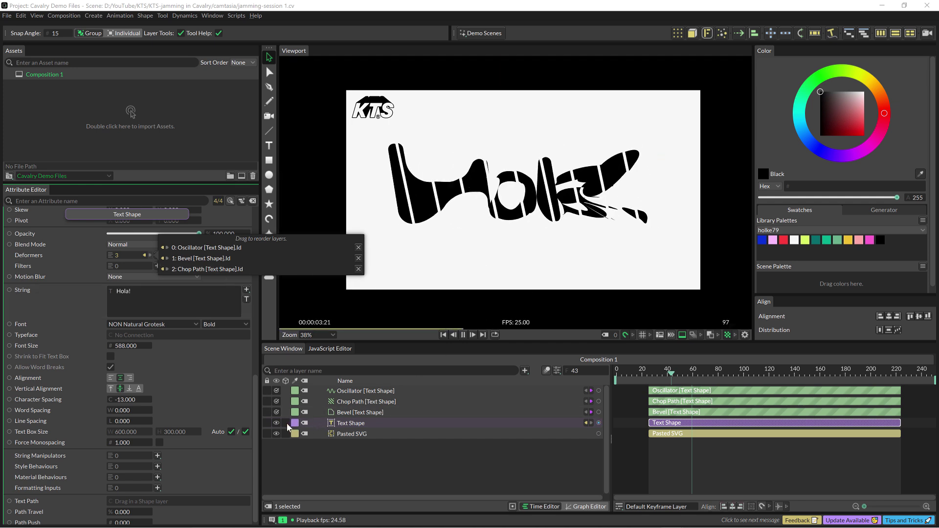
Disable the Chop Path deformer and add a Skew deformer to the text
left_click(277, 401)
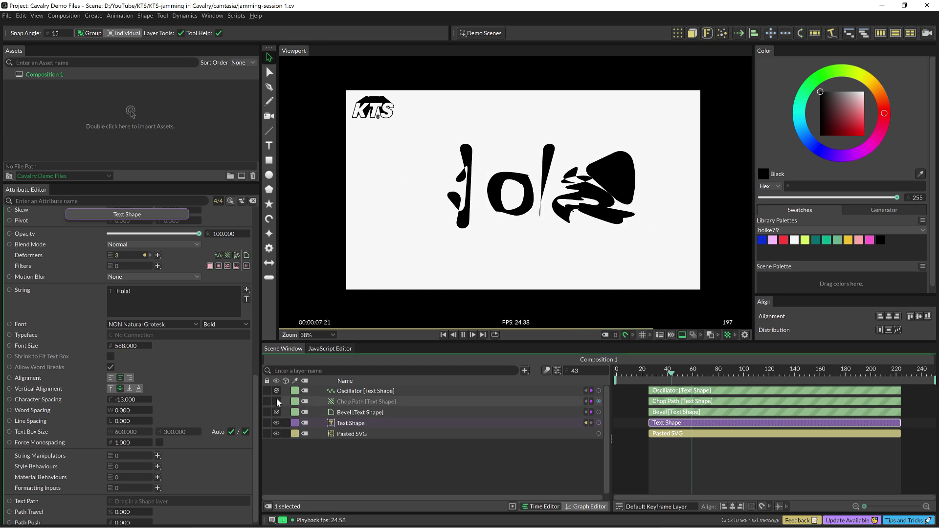
key("space")
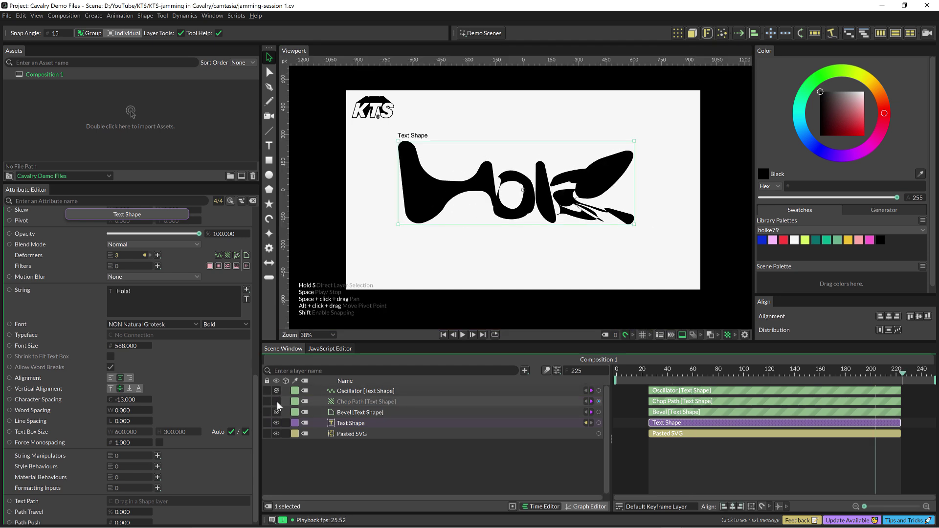
left_click(158, 255)
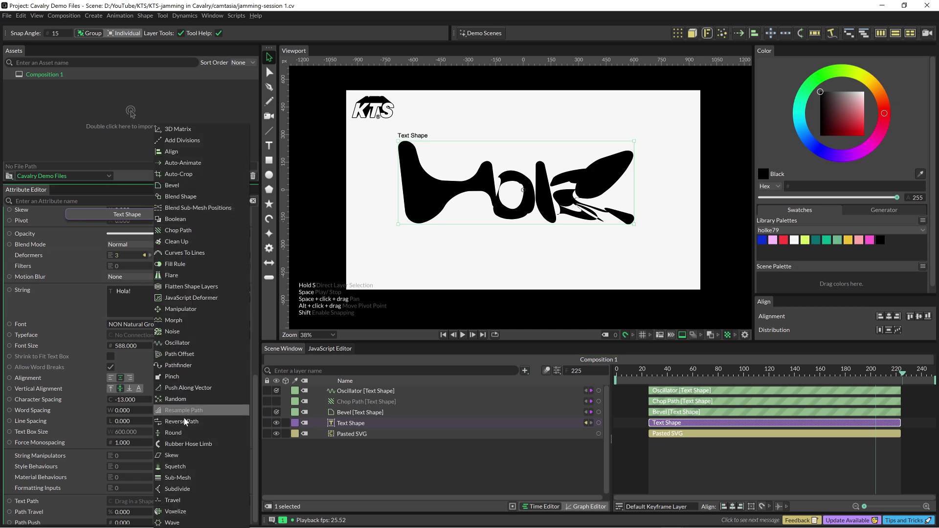
left_click(172, 453)
key("space")
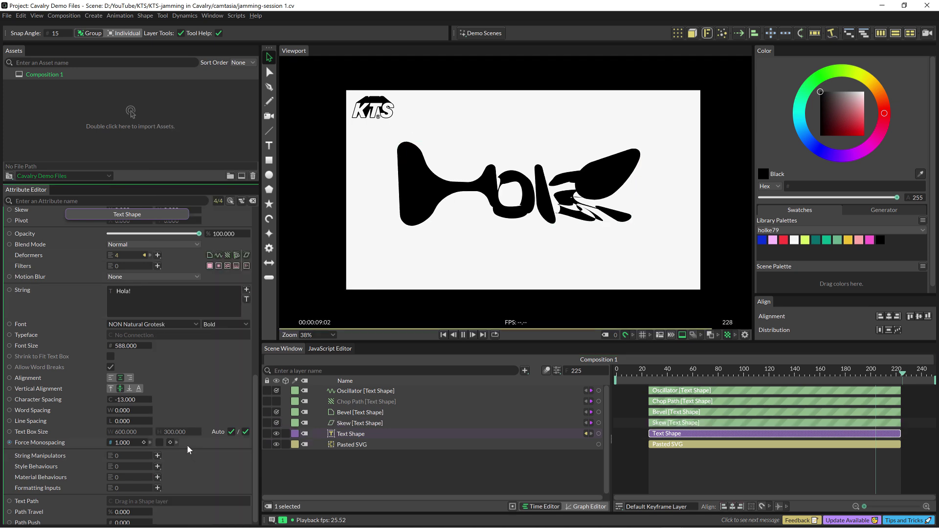
Set the Skew deformer to Skew X 0.190 and Strength 655
scroll(141, 255, "down", 10)
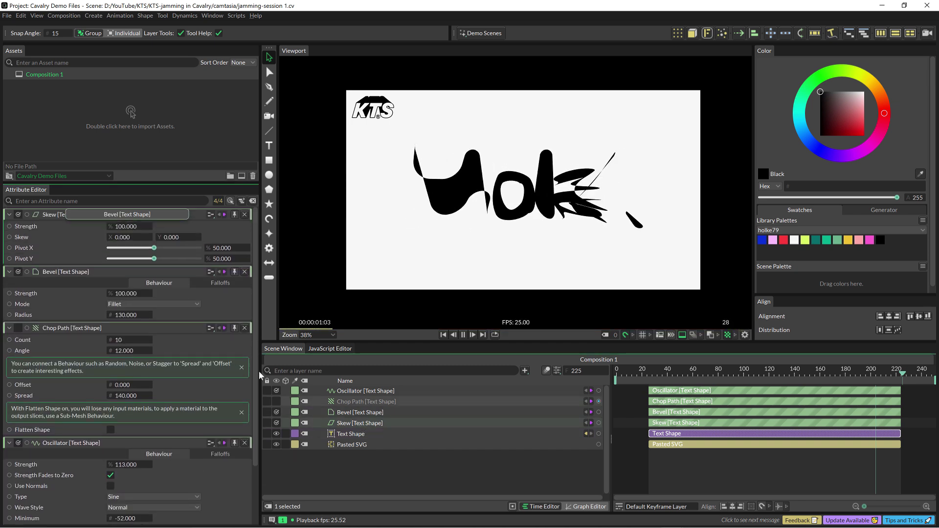
left_click_drag(126, 241, 131, 240)
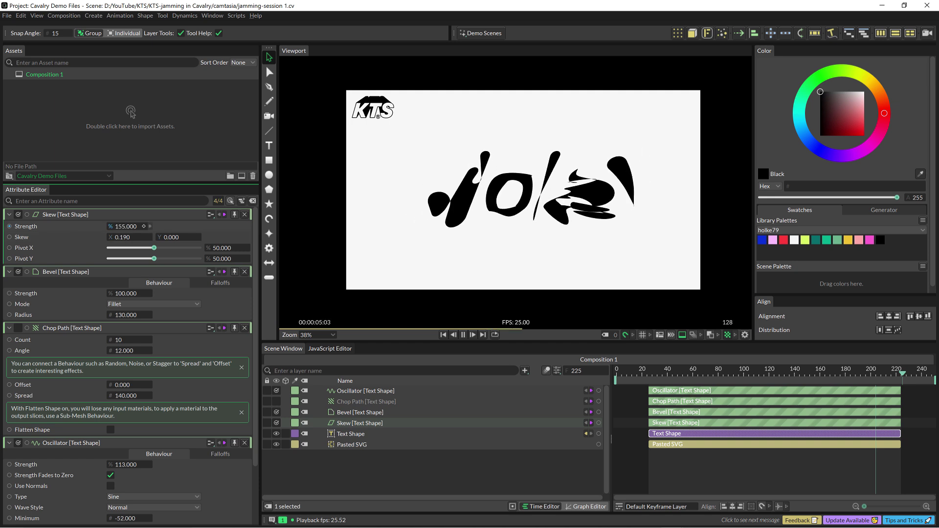
left_click_drag(126, 226, 134, 226)
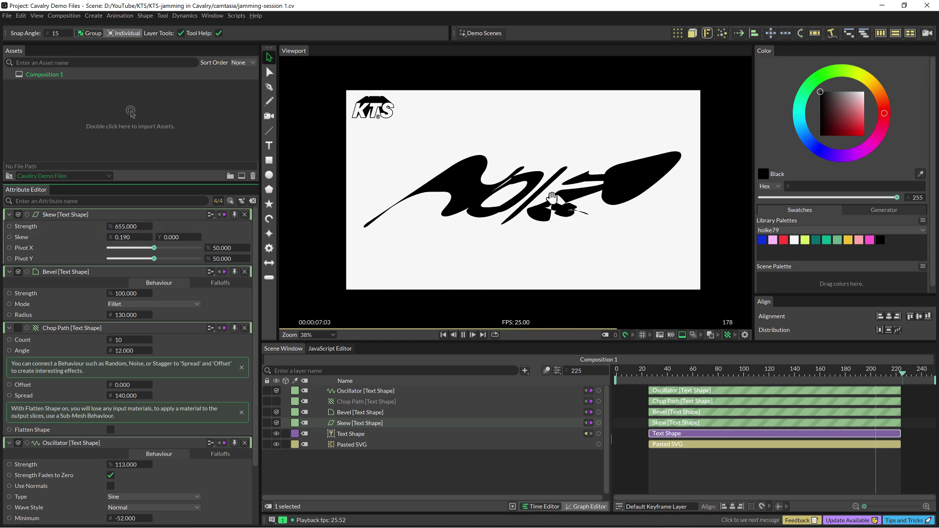
Toggle Chop Path and Oscillator on and off, leaving Chop Path disabled, and stop playback
left_click(278, 403)
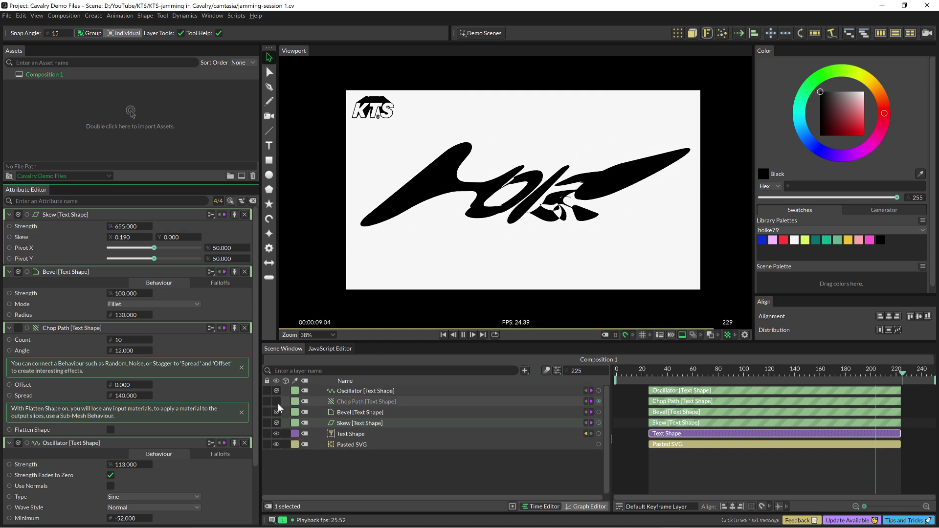
left_click(276, 402)
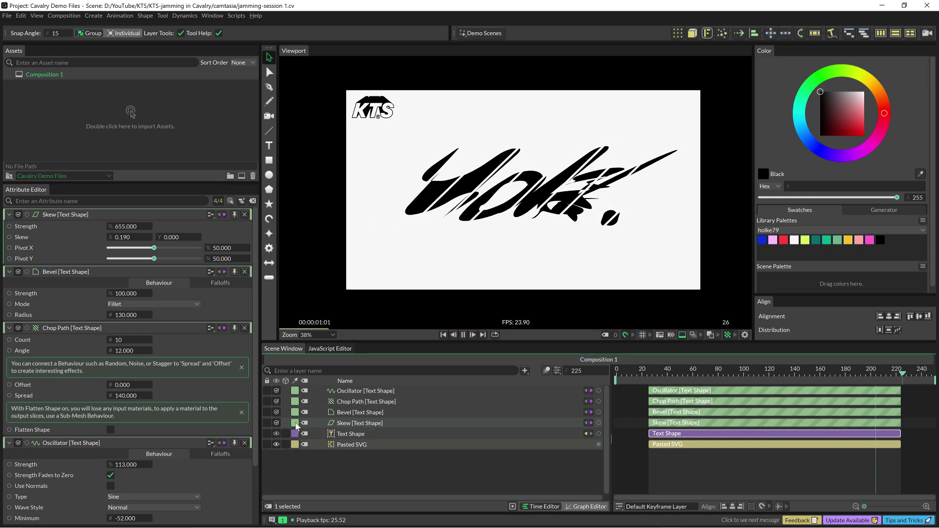
left_click(277, 391)
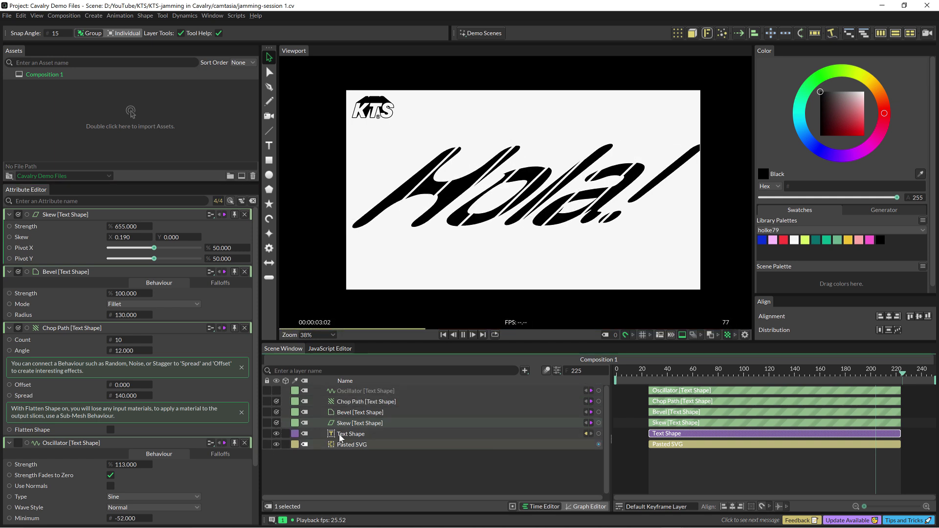
left_click(276, 391)
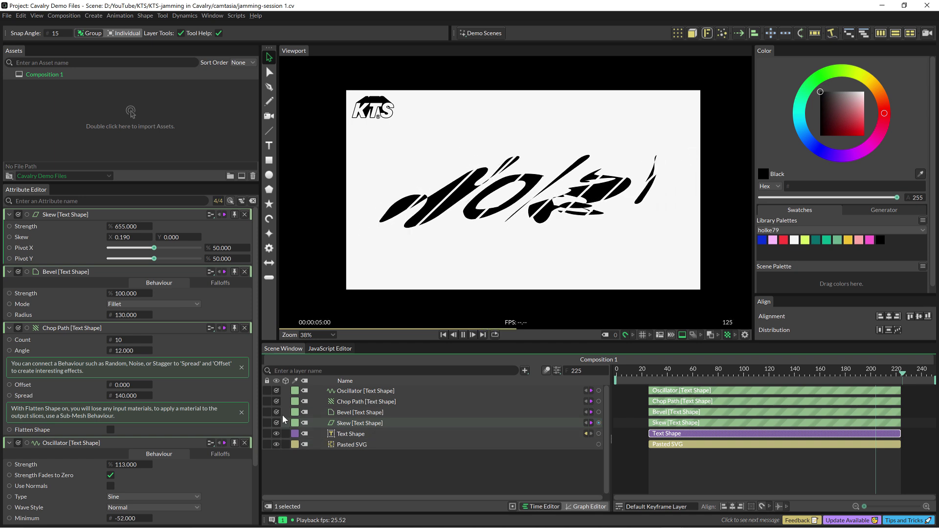
left_click(276, 402)
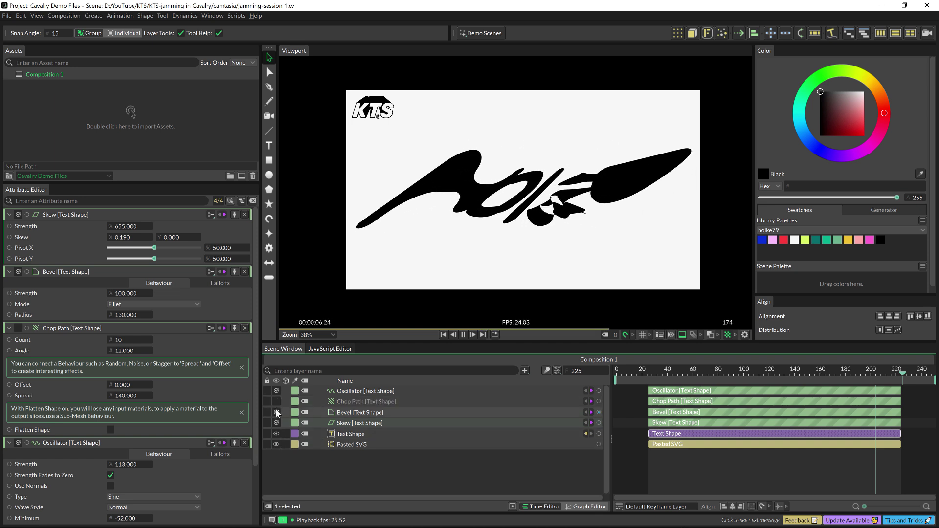
key("space")
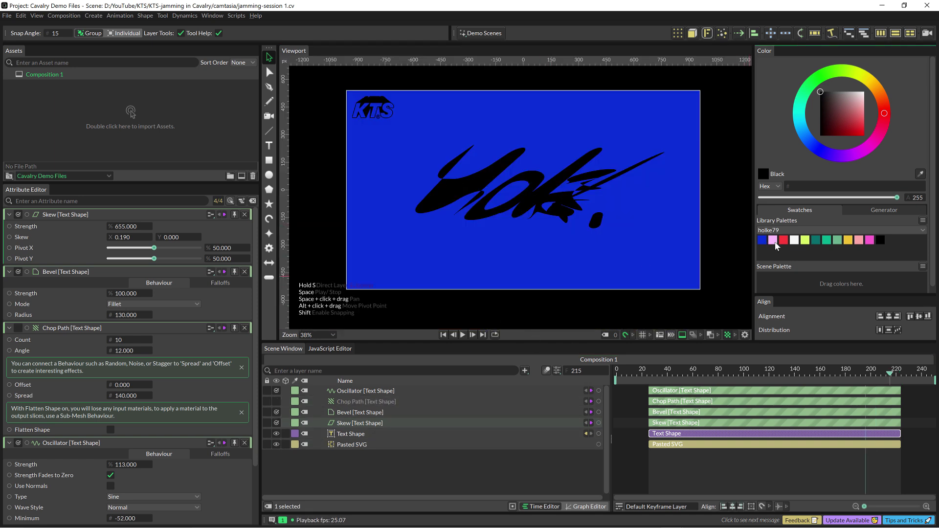
Fill the Text Shape pink with the fabdfc palette swatch
left_click(360, 435)
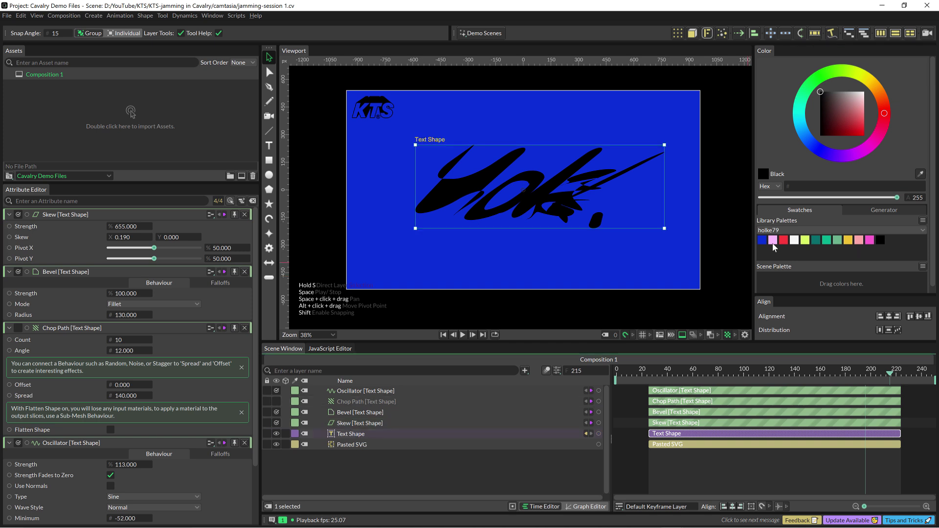
left_click(773, 241)
left_click(351, 445)
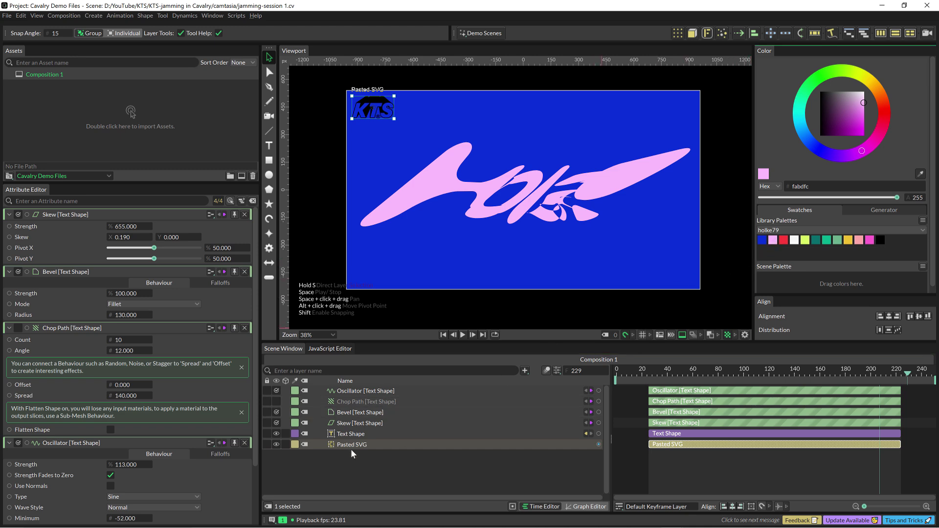
Add a Voxelize deformer, move it second after Oscillator, and preview the animation
left_click(358, 435)
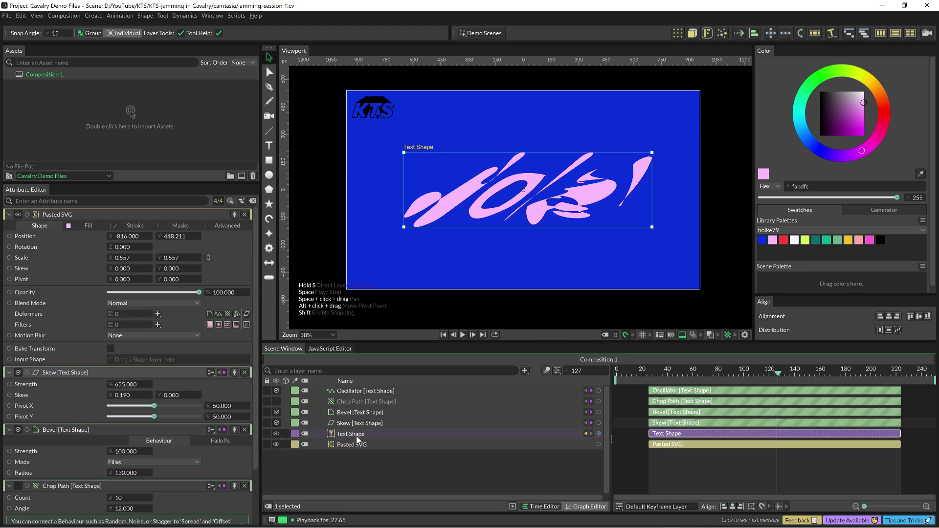
left_click(157, 315)
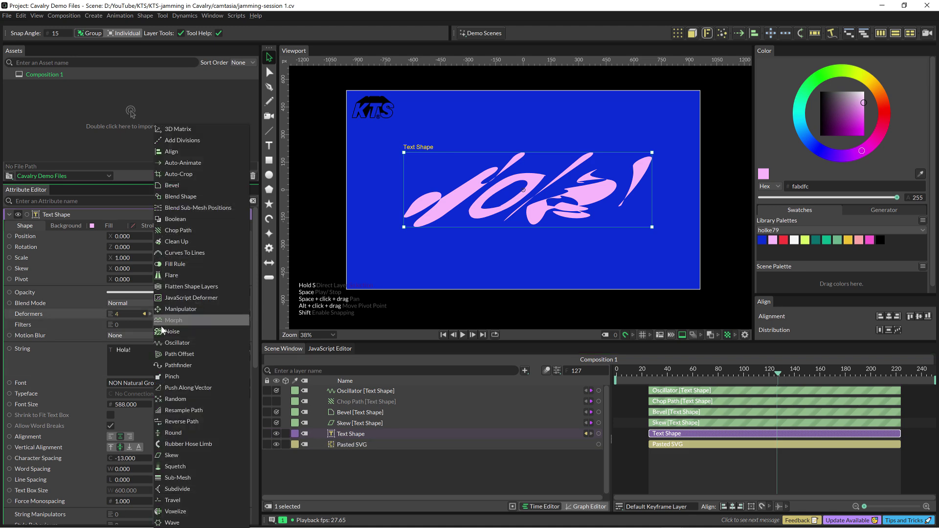
left_click(180, 516)
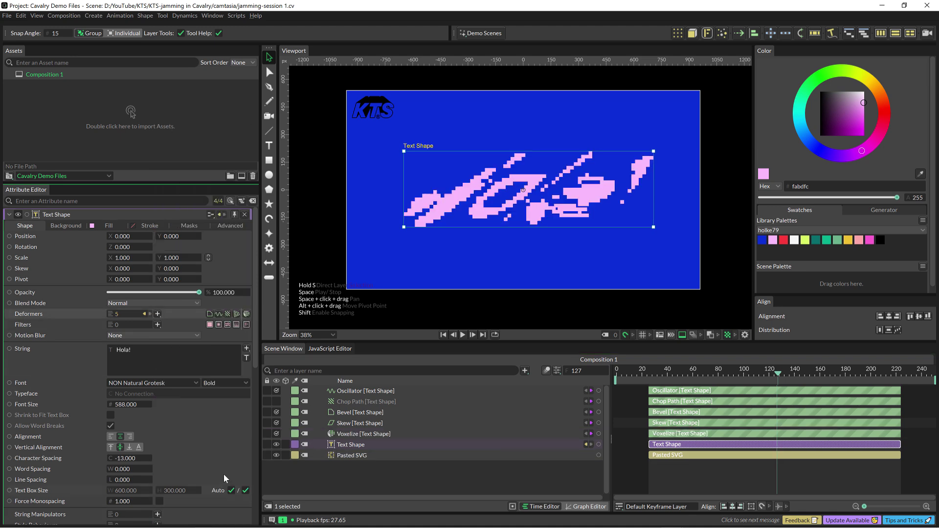
left_click(150, 315)
left_click_drag(195, 340, 189, 304)
key("space")
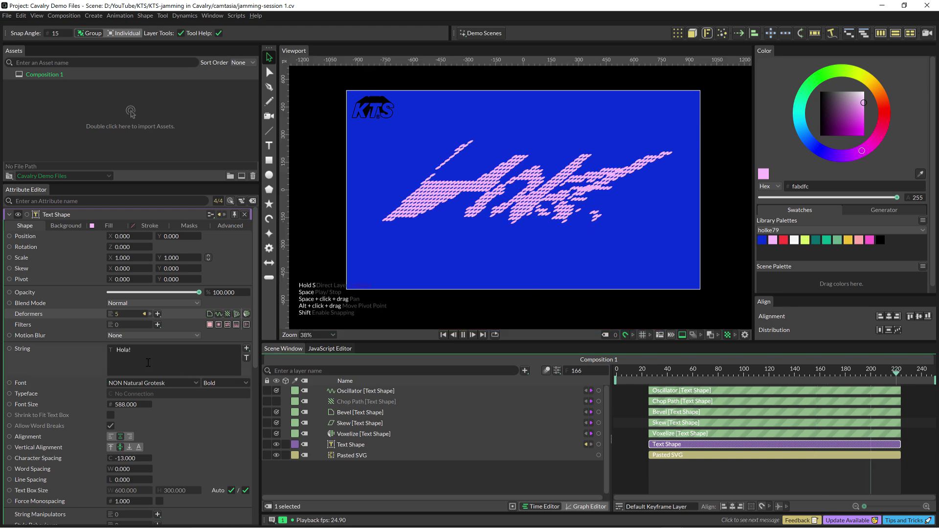
Overwrite the String field with a test value, then replace it with 'awesome' and review at frame 45
left_click_drag(148, 353, 106, 357)
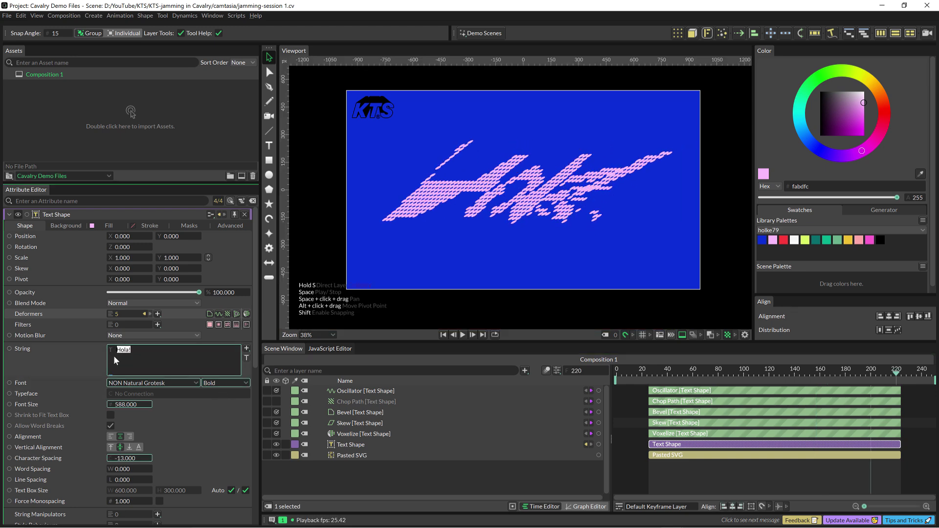
type("79")
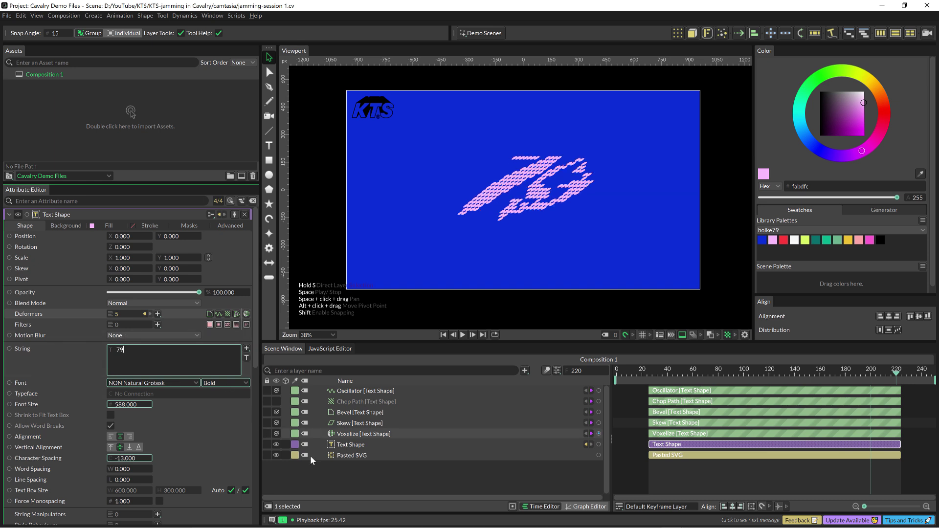
left_click(322, 477)
key("space")
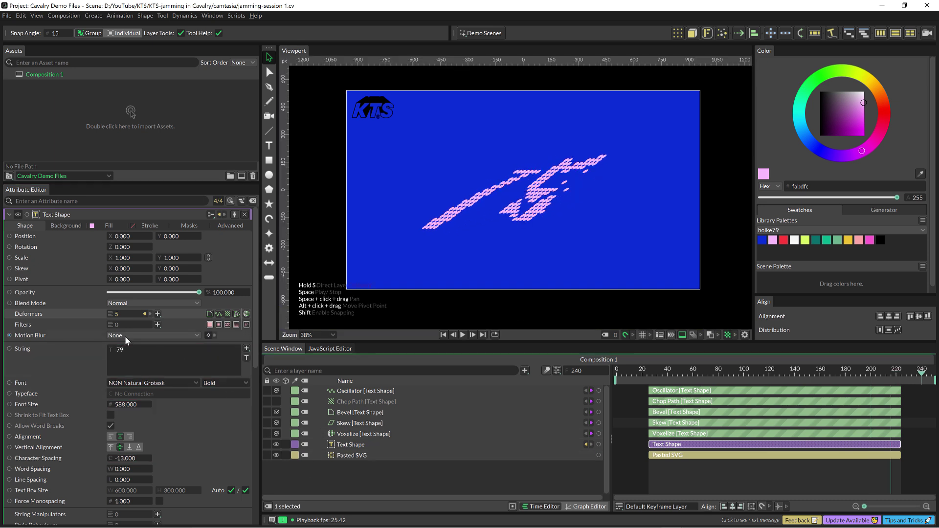
double_click(119, 349)
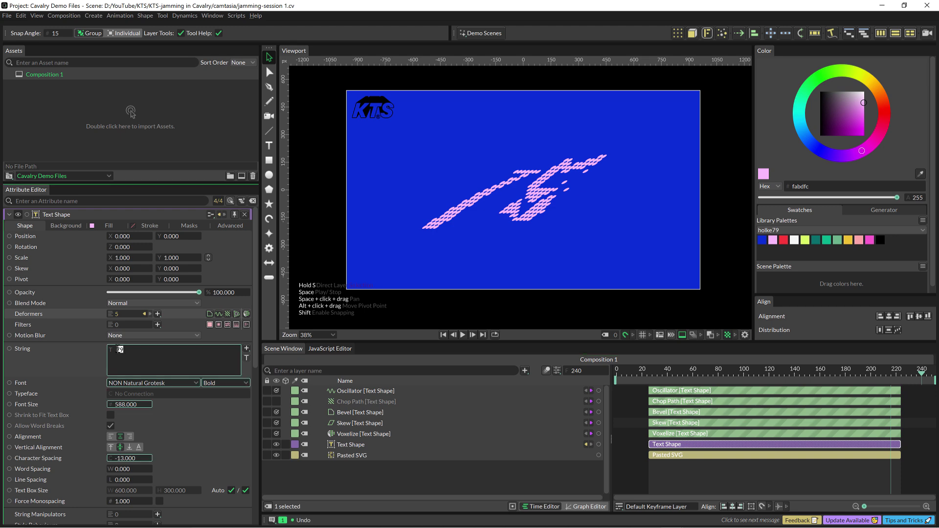
type("awesome")
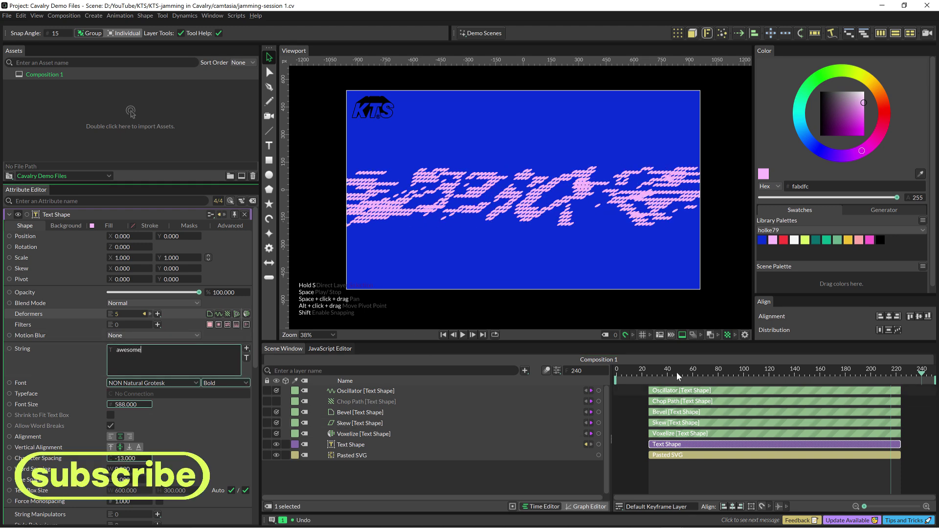
mouse_move(677, 372)
left_mouse_down()
mouse_move(650, 375)
mouse_move(673, 375)
left_mouse_up()
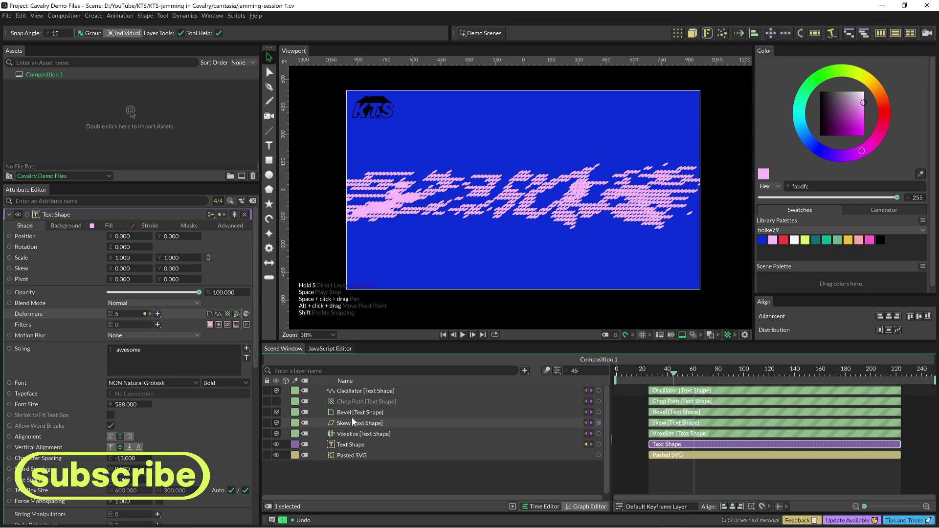